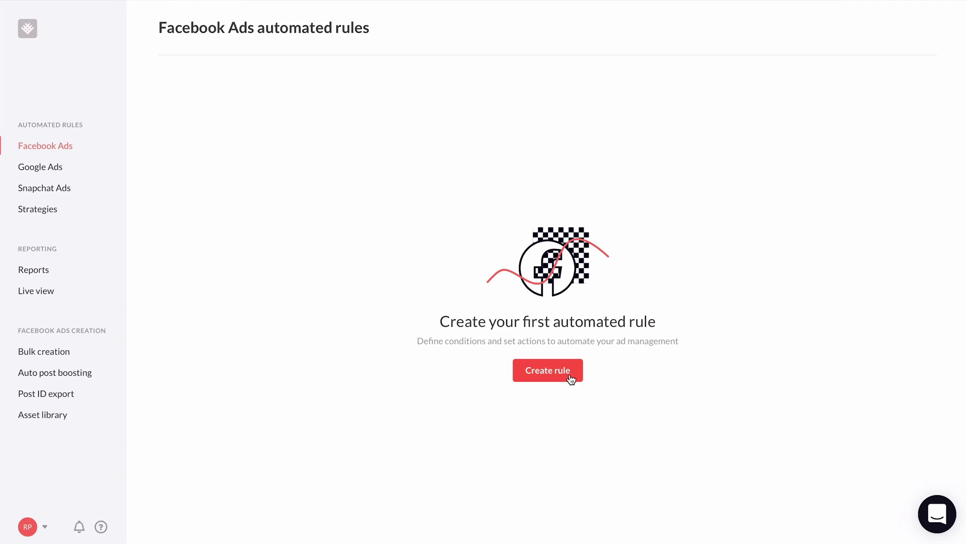
# Step: Start a new automated rule from the Facebook Ads automated rules page
pyautogui.click(570, 376)
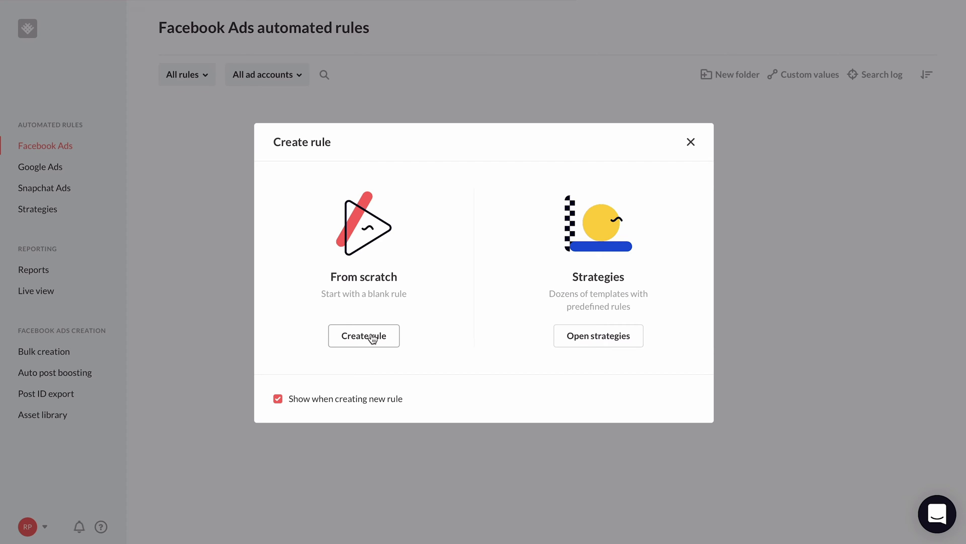
# Step: Create a blank rule named 'Pause rule' described as 'This rule will pause underperforming ads'
pyautogui.click(373, 337)
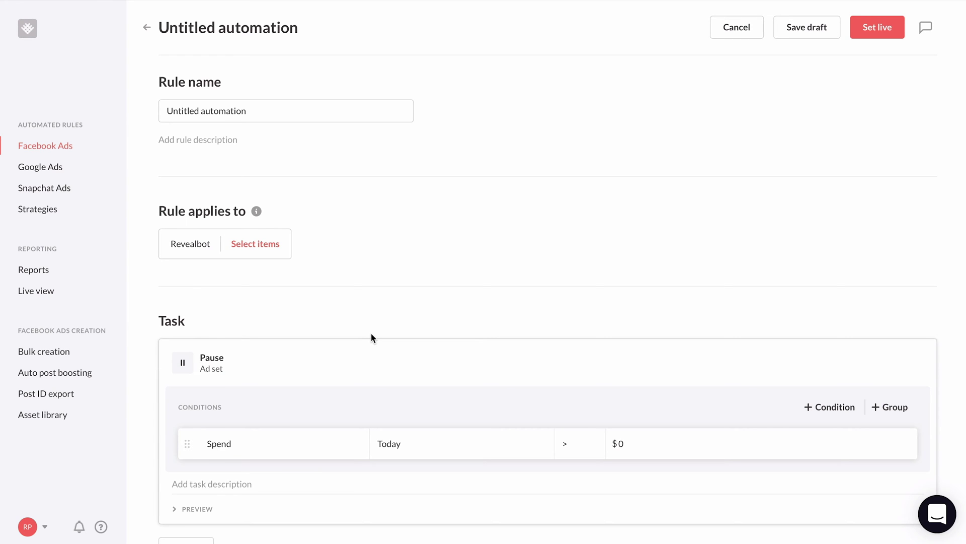
pyautogui.click(254, 108)
pyautogui.moveTo(255, 108); pyautogui.dragTo(168, 103)
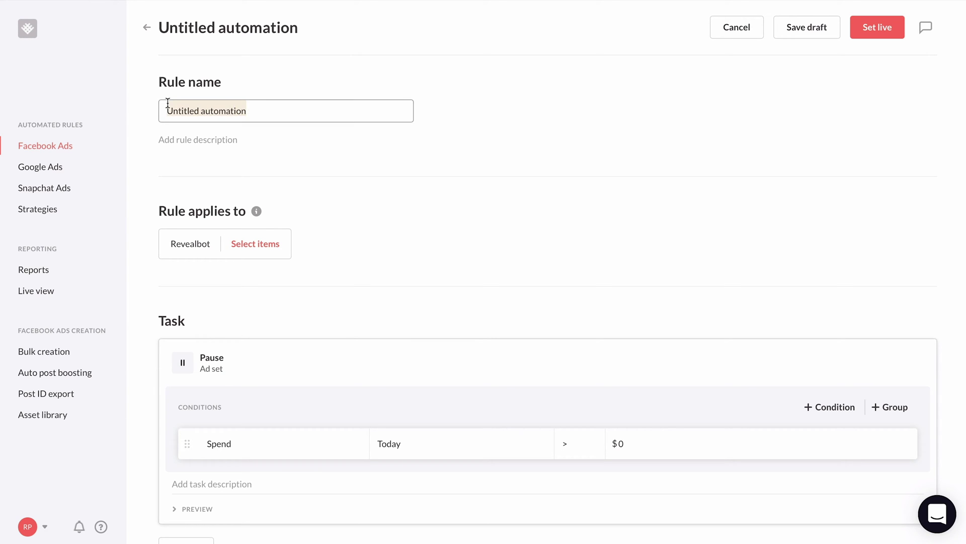
pyautogui.write('Pause rule')
pyautogui.click(180, 133)
pyautogui.write('This rule will pause underperforming ads')
pyautogui.click(421, 206)
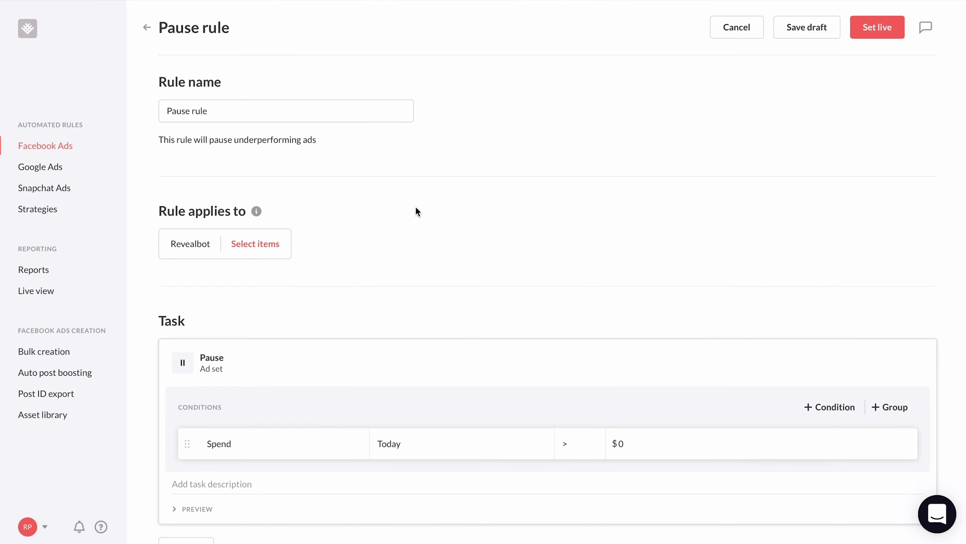
# Step: Open the item picker, tick the first Retargeting - Reach ad set, then switch to Selection filter
pyautogui.click(275, 247)
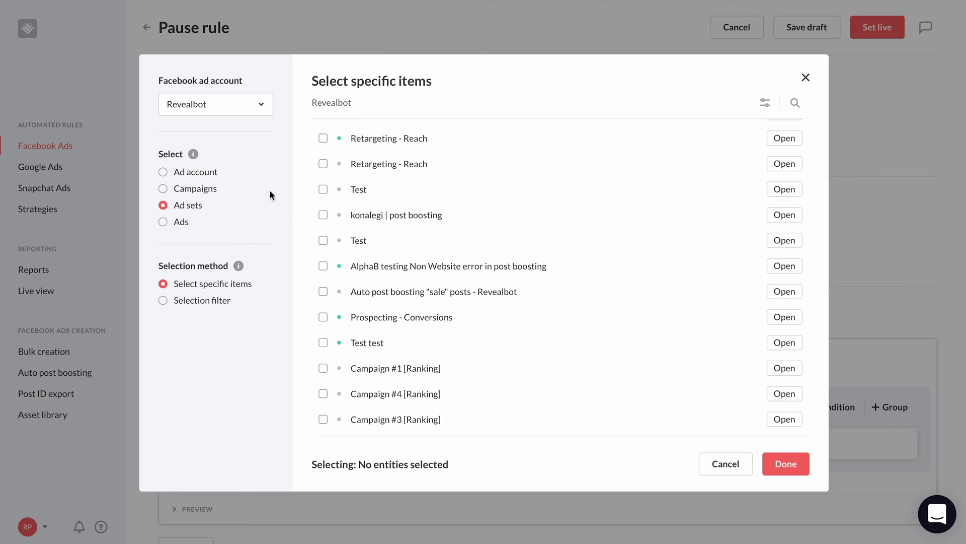
pyautogui.click(222, 283)
pyautogui.click(194, 206)
pyautogui.click(323, 138)
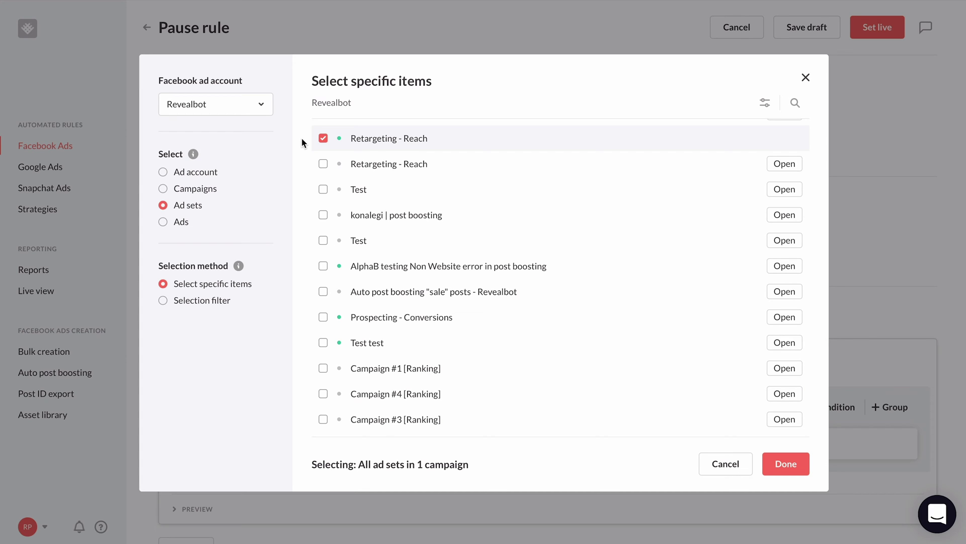
pyautogui.click(210, 302)
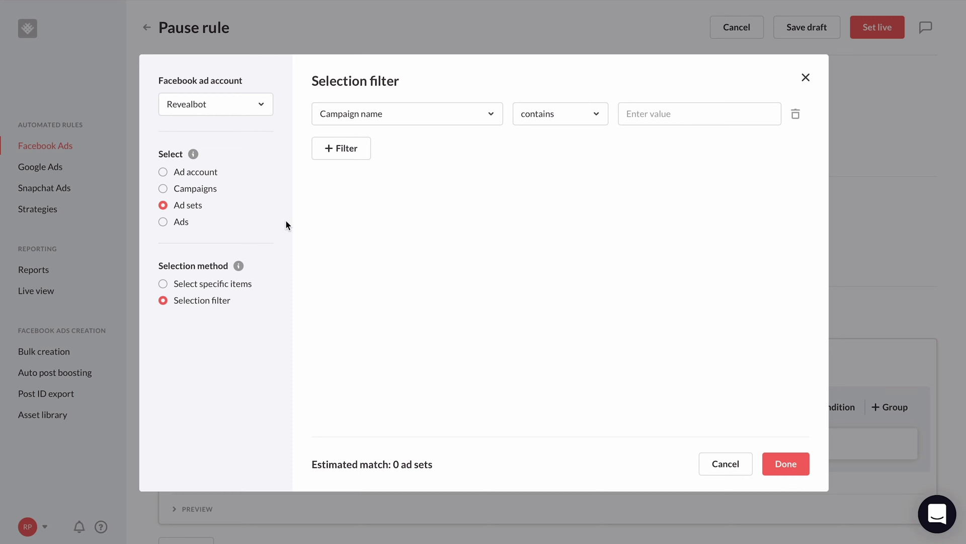
# Step: Target ads whose campaign name contains 'prospecting', about 103 ads
pyautogui.click(173, 223)
pyautogui.click(621, 119)
pyautogui.write('prospecting')
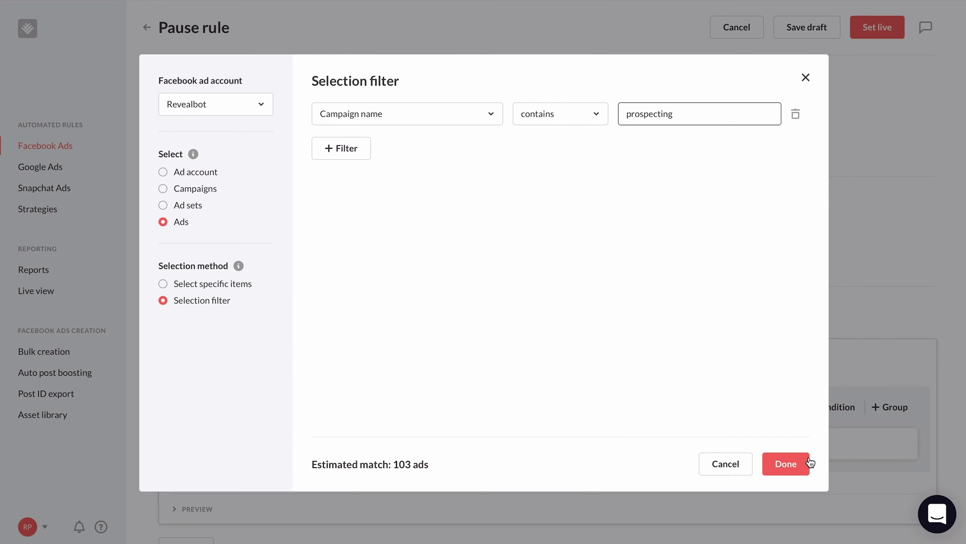
pyautogui.click(801, 468)
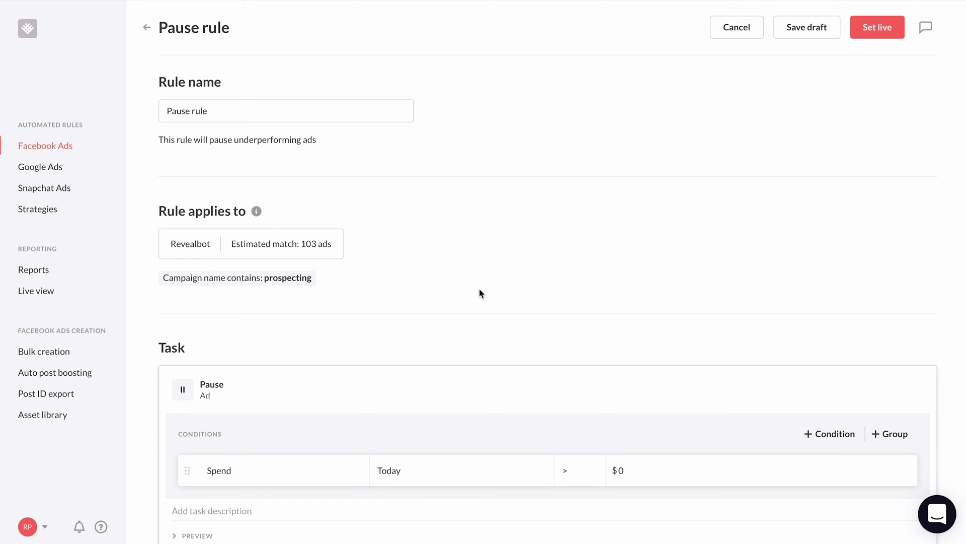
pyautogui.scroll(-3, 479, 291)
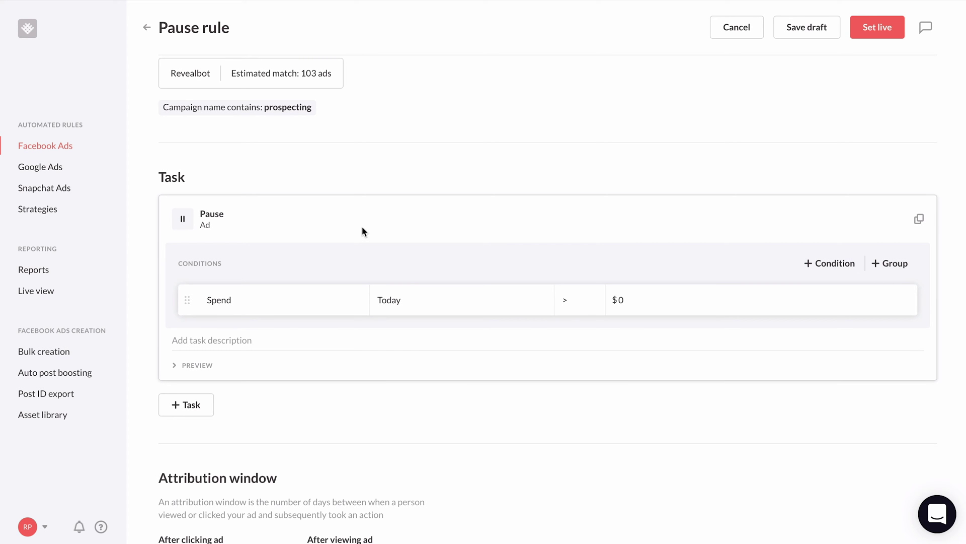
pyautogui.click(192, 221)
pyautogui.click(205, 217)
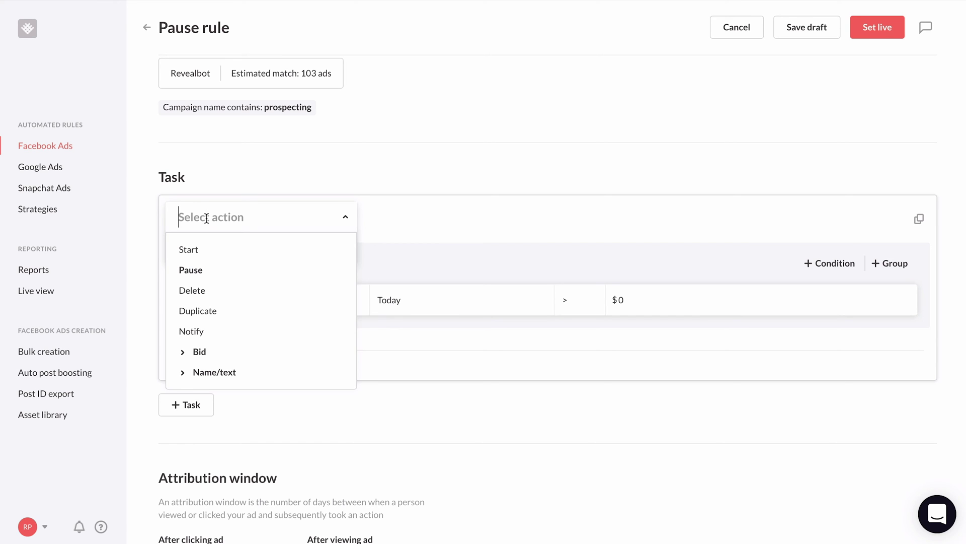
pyautogui.click(196, 268)
pyautogui.click(418, 237)
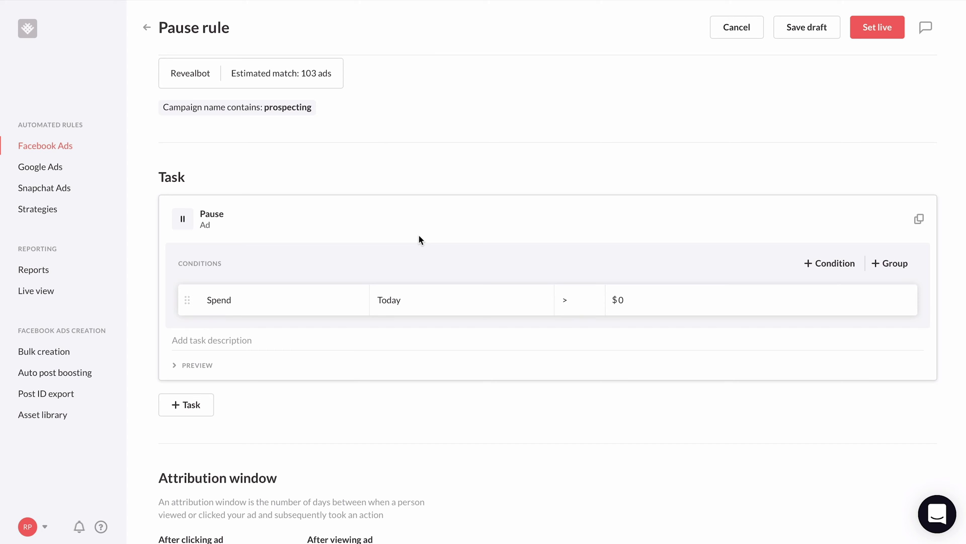
# Step: Set the condition metric to Website purchase ROAS over the last 3 days, including today
pyautogui.click(332, 297)
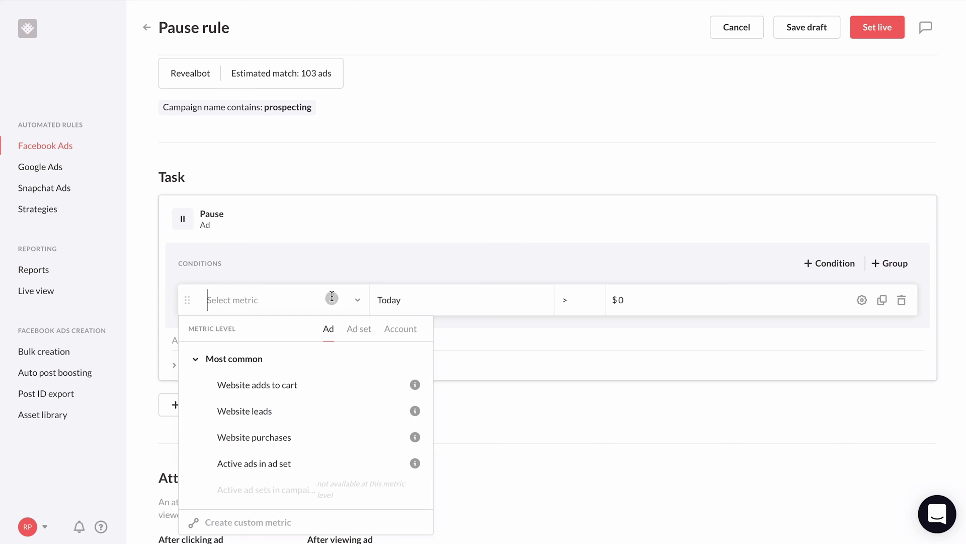
pyautogui.write('website pr')
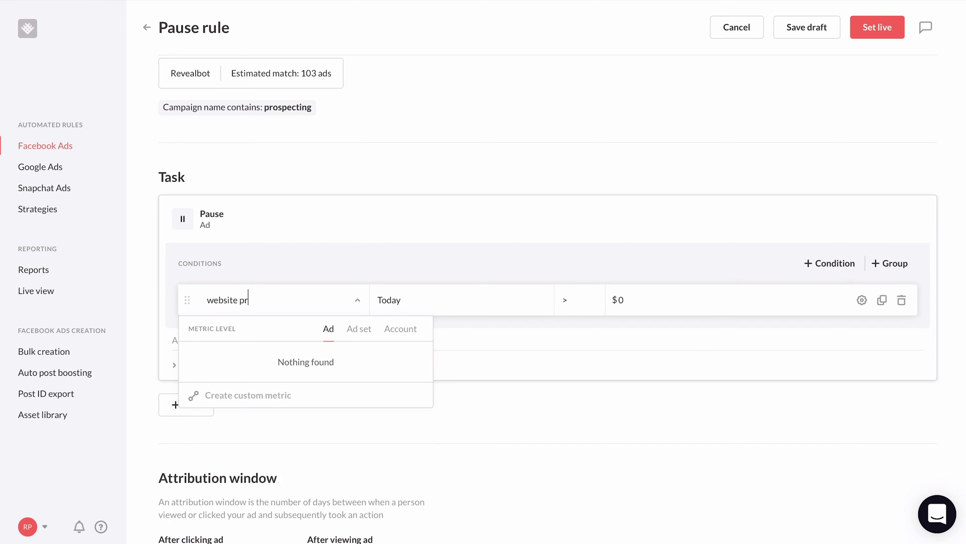
pyautogui.press('BackSpace')
pyautogui.write('ur')
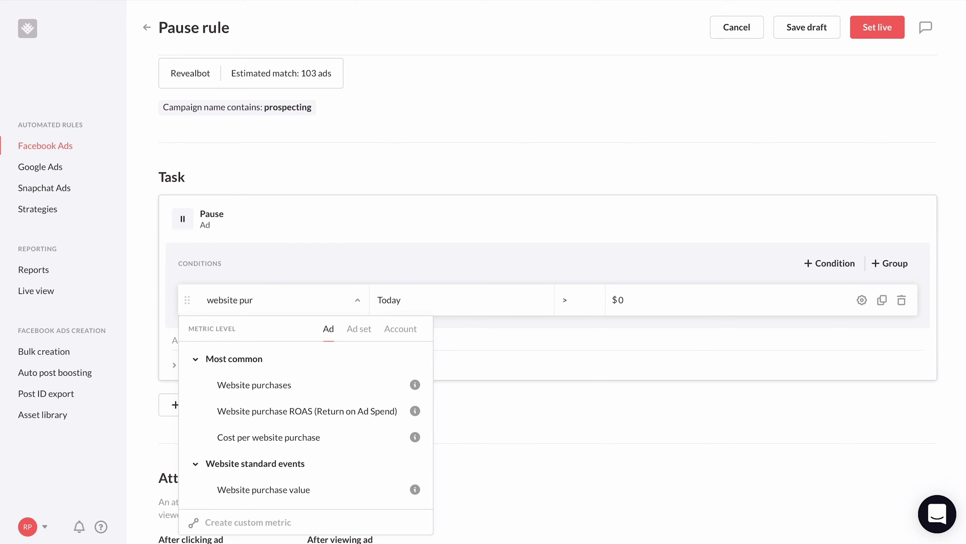
pyautogui.click(311, 409)
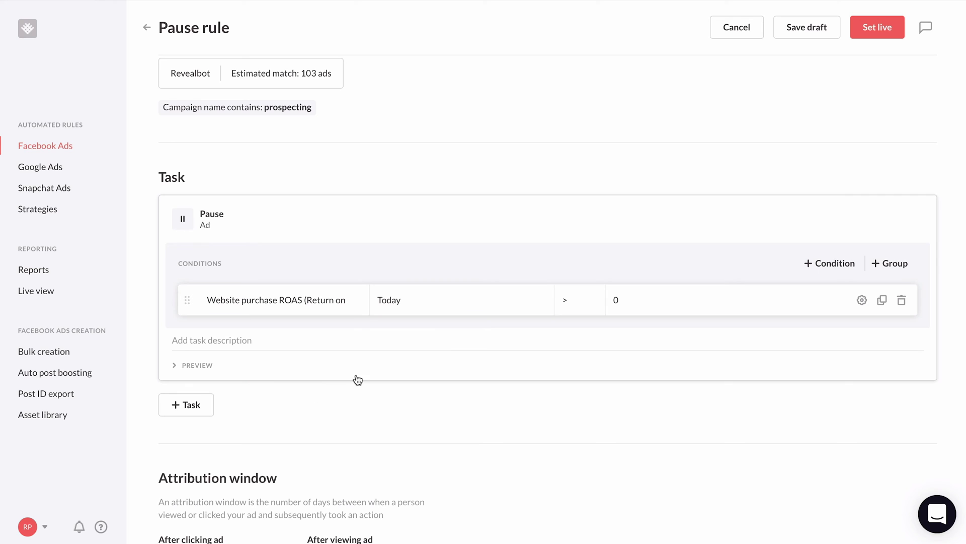
pyautogui.click(478, 297)
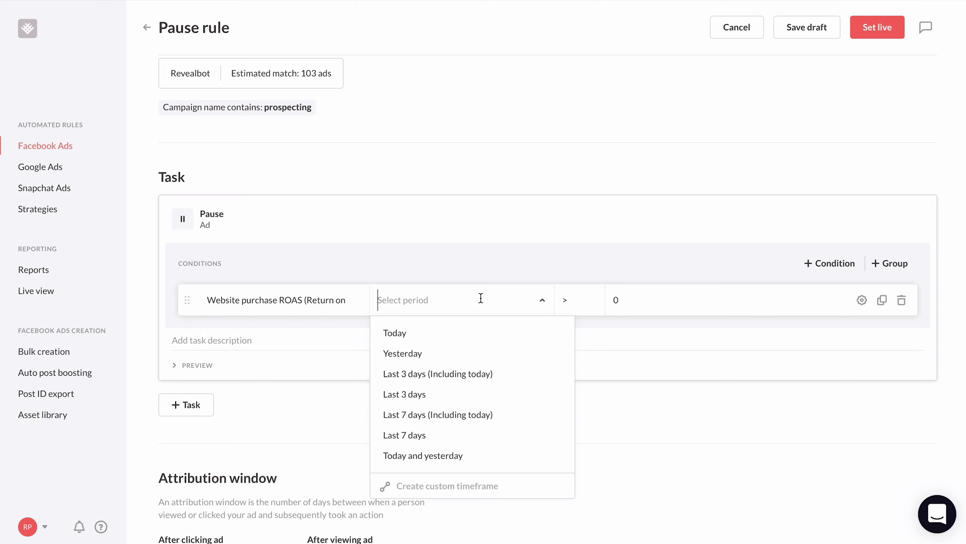
pyautogui.scroll(-5, 515, 364)
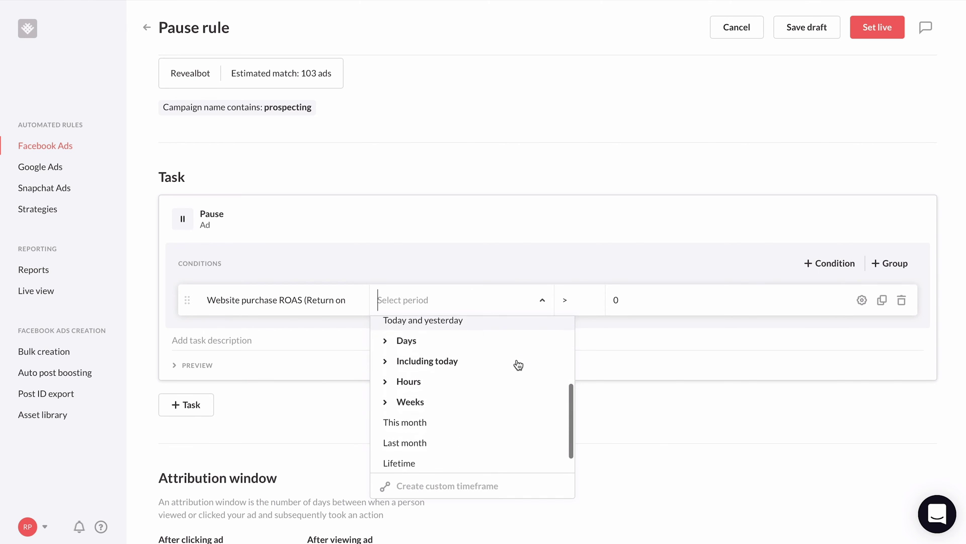
pyautogui.scroll(5, 518, 364)
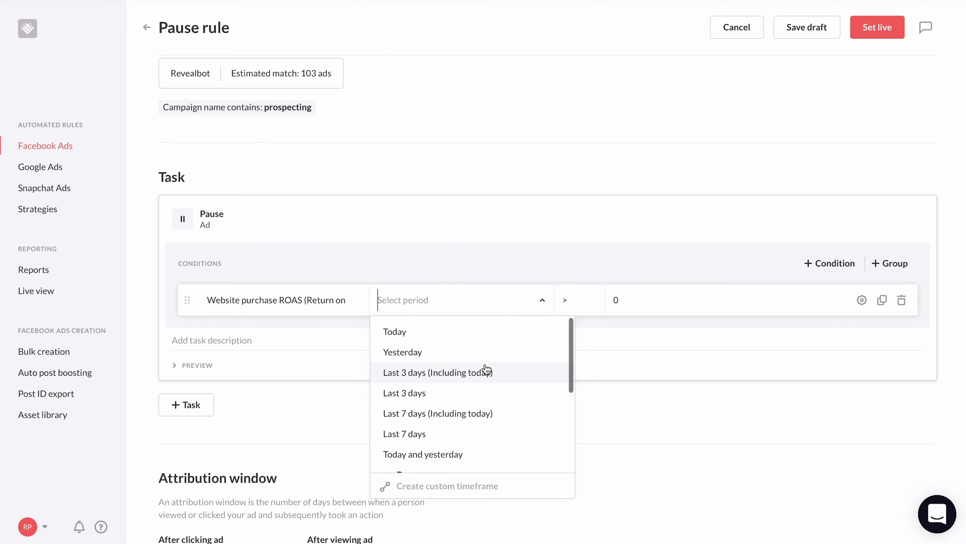
pyautogui.click(484, 373)
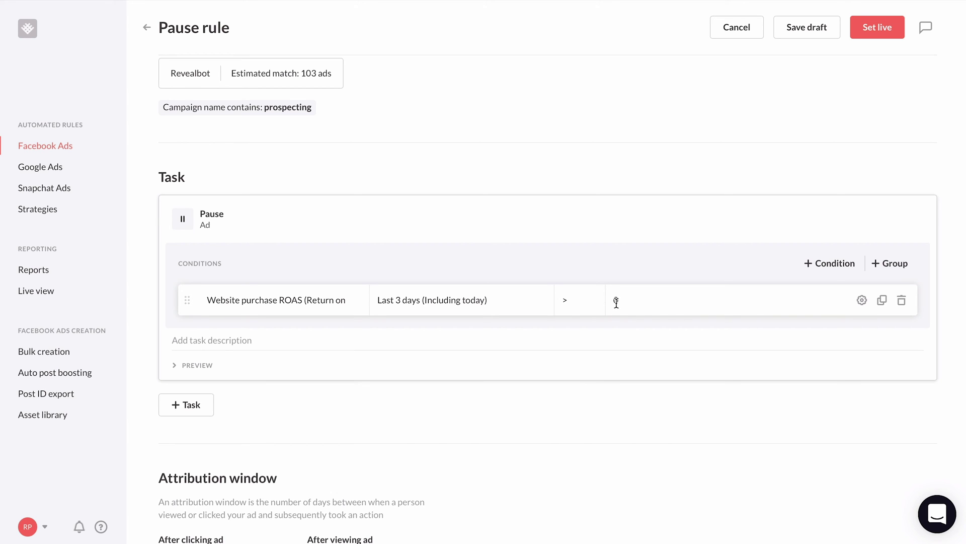
# Step: Make the condition 'less than 1' and expand the condition preview
pyautogui.click(594, 301)
pyautogui.click(599, 331)
pyautogui.click(641, 302)
pyautogui.press('BackSpace')
pyautogui.write('1')
pyautogui.click(182, 368)
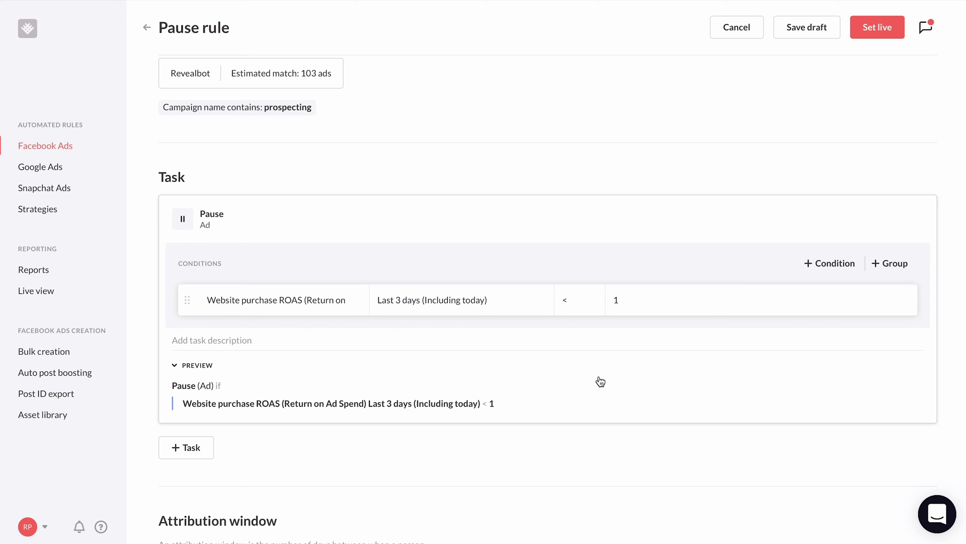
pyautogui.scroll(-7, 600, 381)
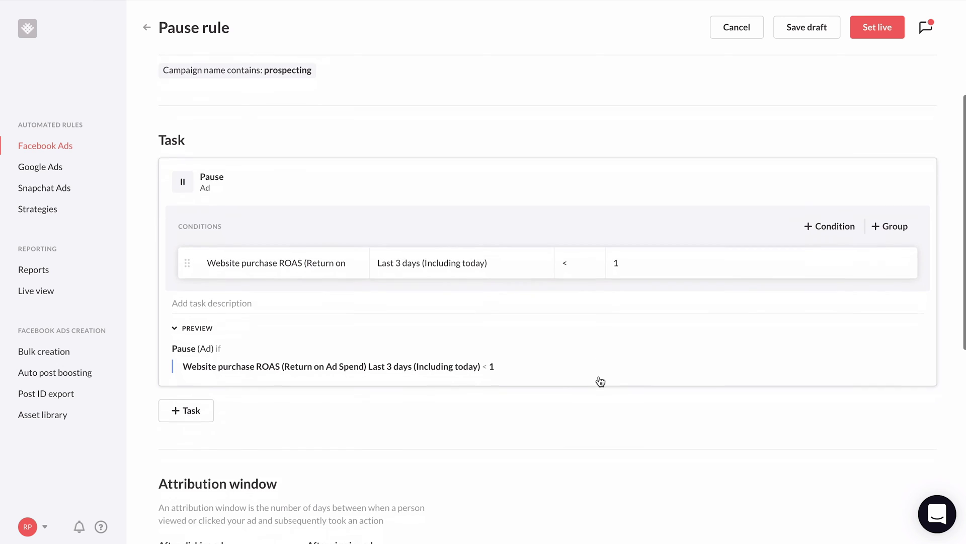
pyautogui.scroll(-1, 600, 381)
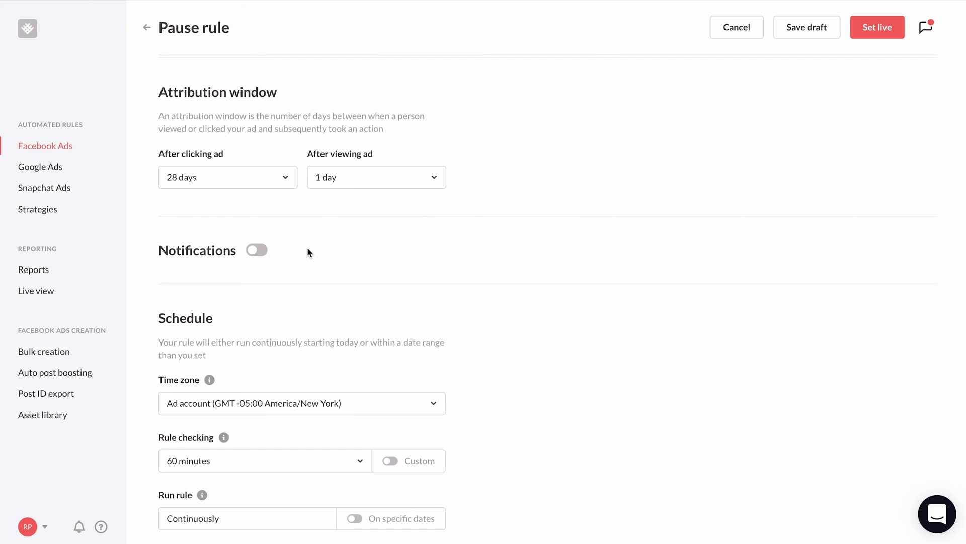
# Step: Turn on notifications and add a team member's email as a recipient
pyautogui.click(261, 251)
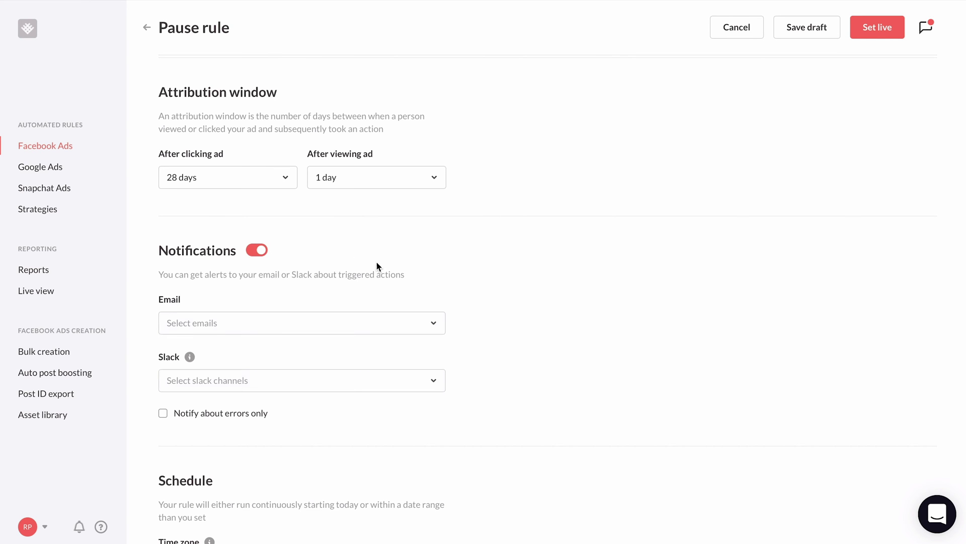
pyautogui.click(384, 319)
pyautogui.write('reggie')
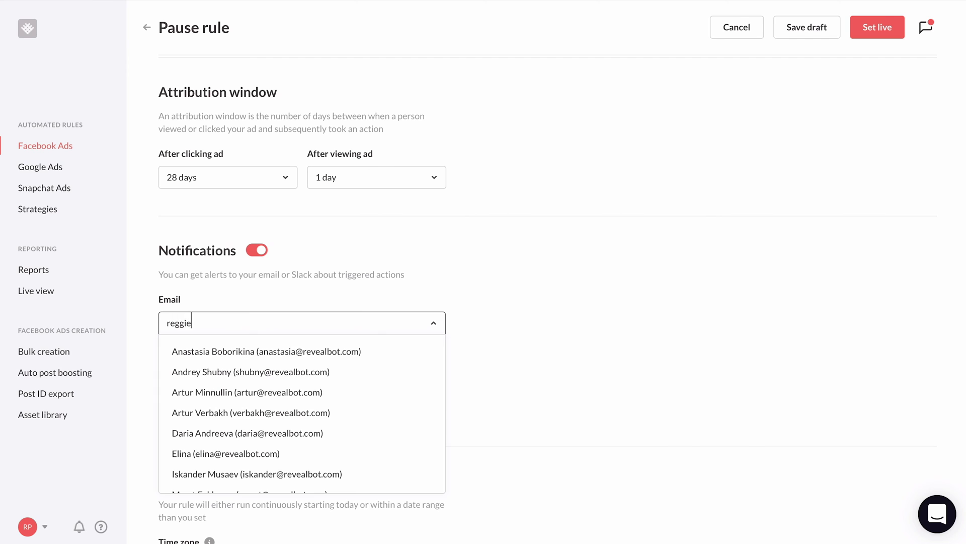
pyautogui.click(337, 352)
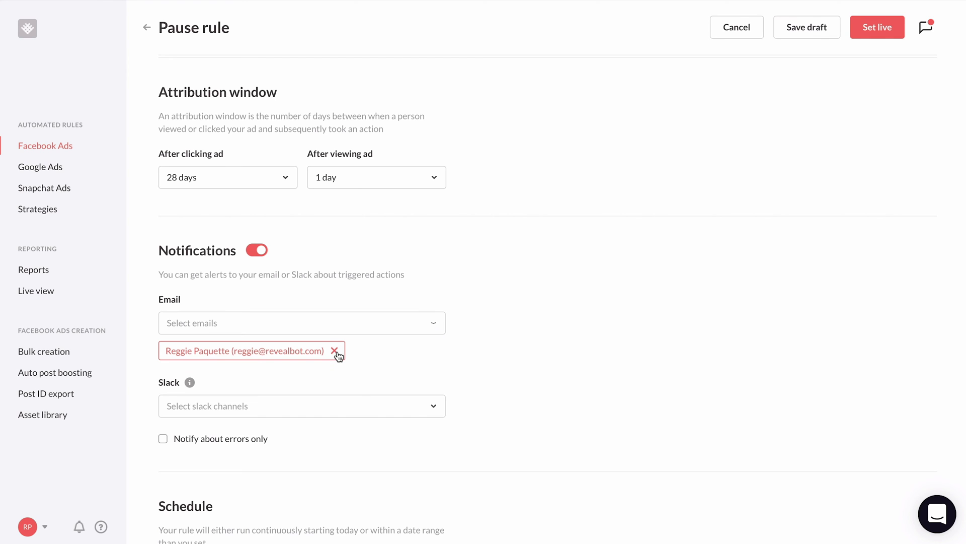
# Step: Also send the rule's alerts to the marketing Slack channel
pyautogui.click(333, 401)
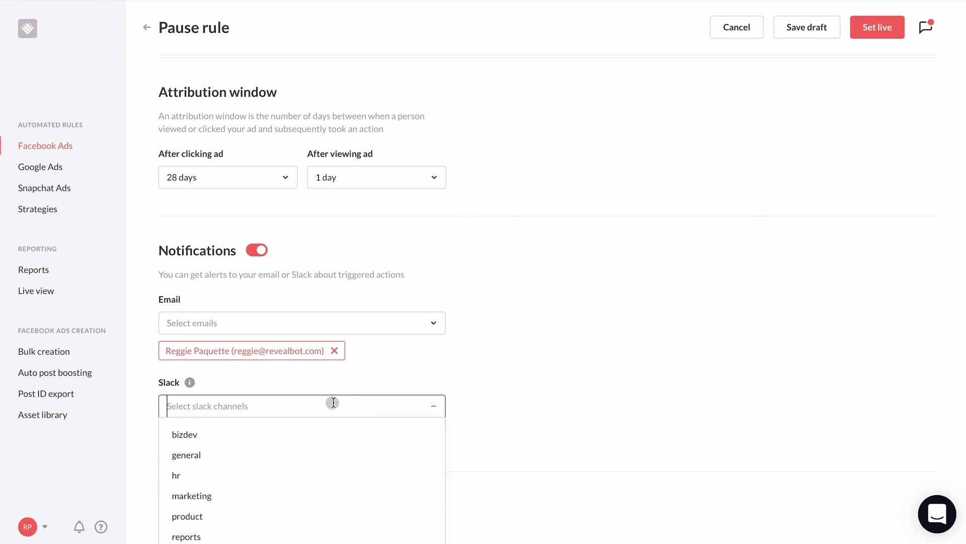
pyautogui.write('marketing')
pyautogui.click(221, 437)
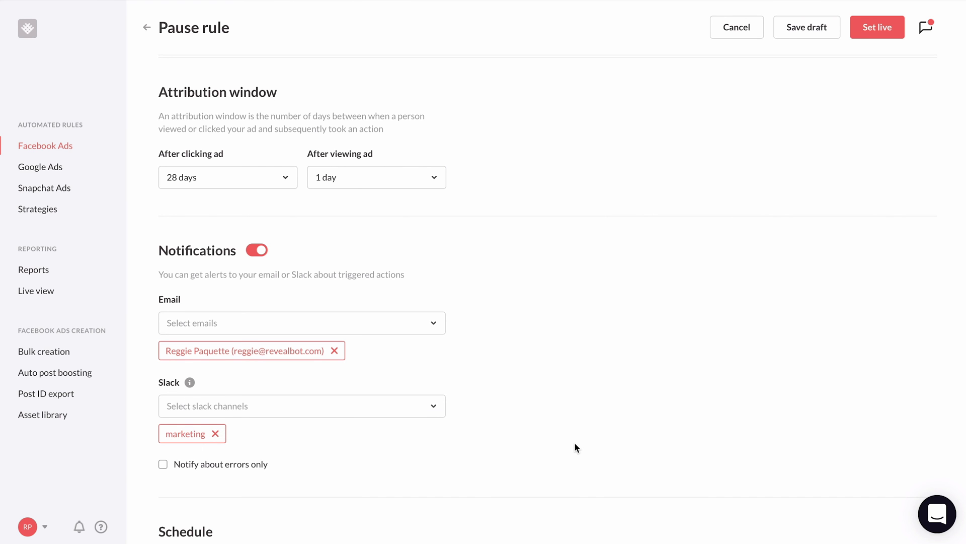
pyautogui.scroll(-5, 575, 444)
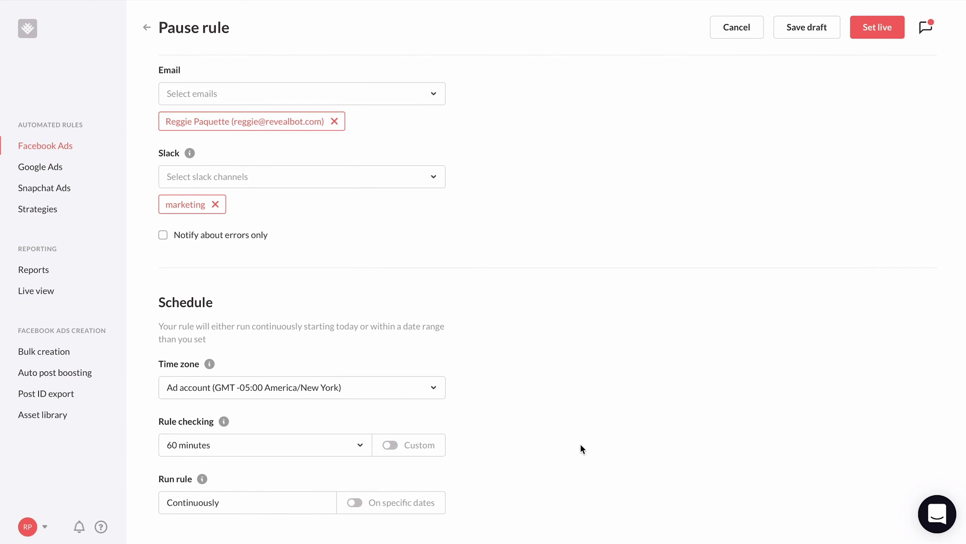
# Step: Set the rule to check every 15 minutes
pyautogui.click(362, 446)
pyautogui.scroll(1, 334, 346)
pyautogui.click(288, 301)
# Step: Use a custom schedule of 02 am to 05 pm daily and enable specific run dates
pyautogui.click(393, 445)
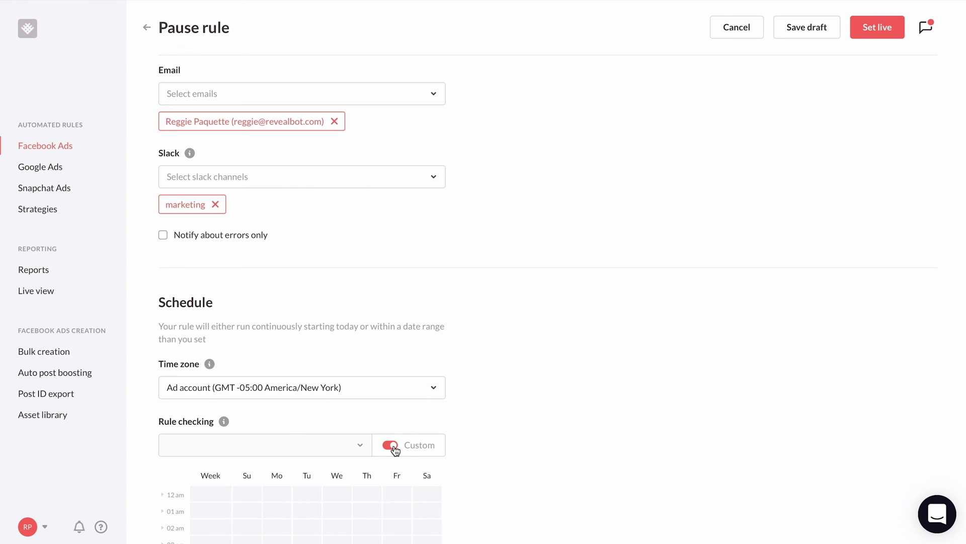
pyautogui.scroll(-6, 486, 451)
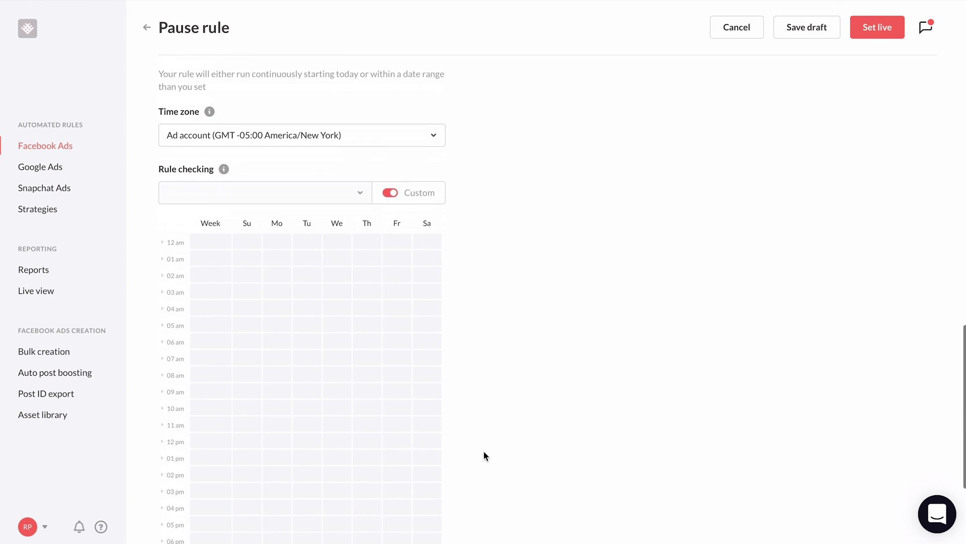
pyautogui.moveTo(214, 231); pyautogui.dragTo(228, 475)
pyautogui.scroll(-3, 543, 447)
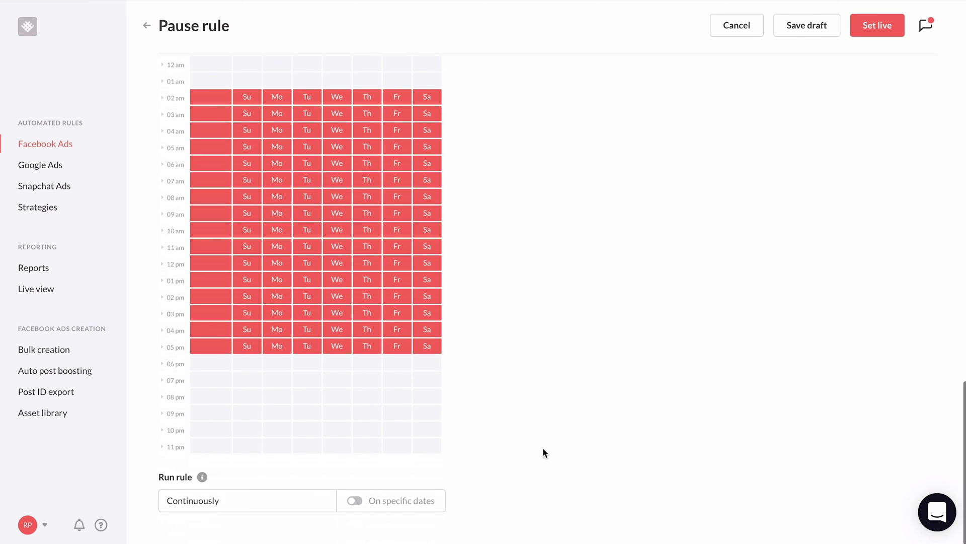
pyautogui.click(363, 504)
# Step: Run the rule from 25 Feb 2020 to 01 Mar 2020 and set it live
pyautogui.scroll(-1, 543, 429)
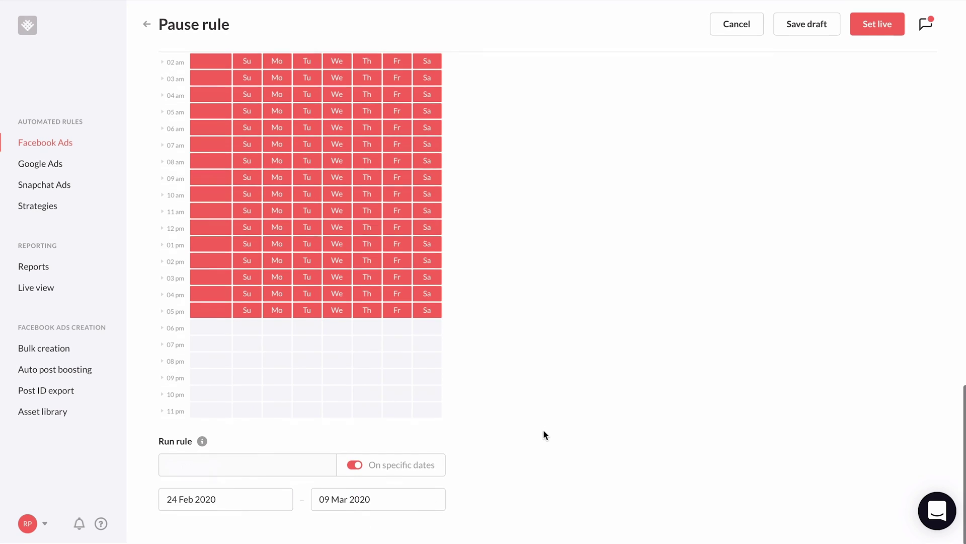
pyautogui.click(250, 497)
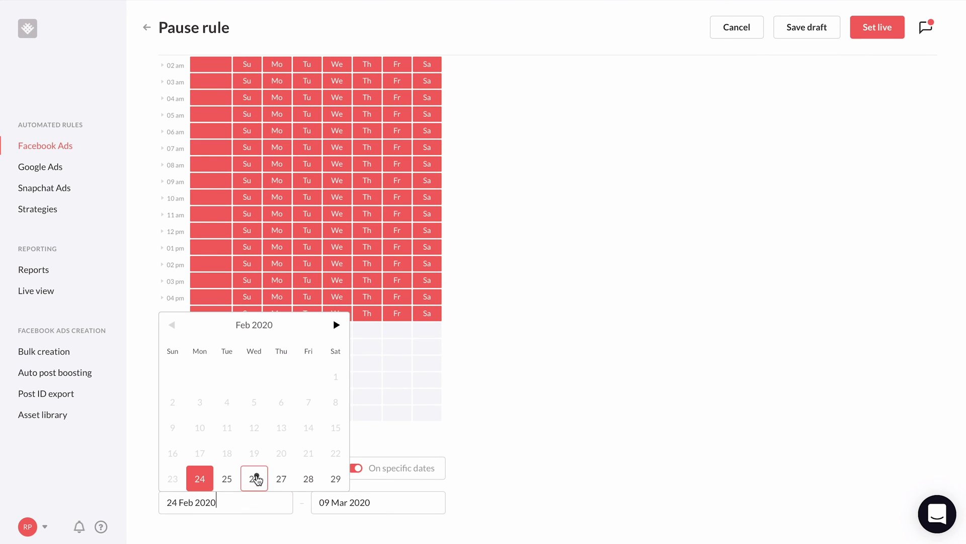
pyautogui.click(253, 480)
pyautogui.click(361, 500)
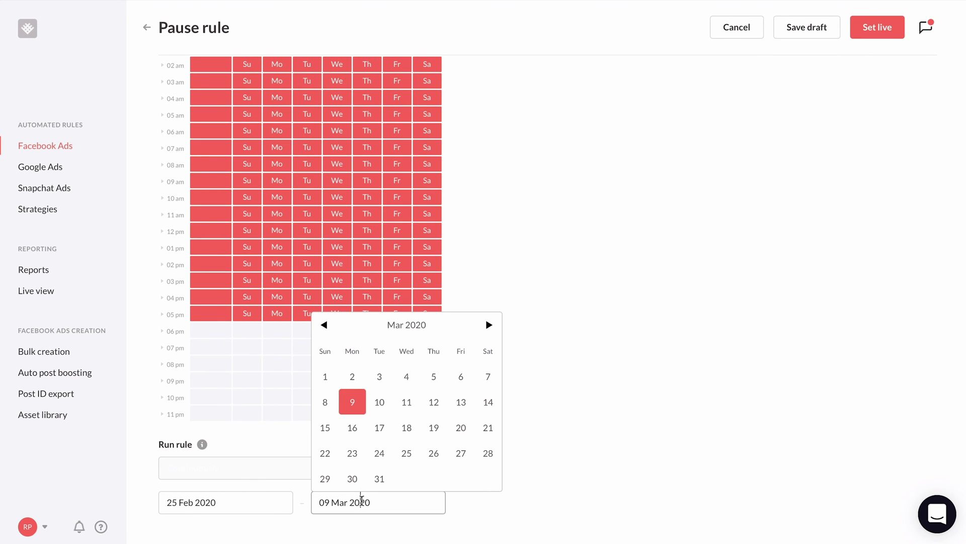
pyautogui.click(352, 376)
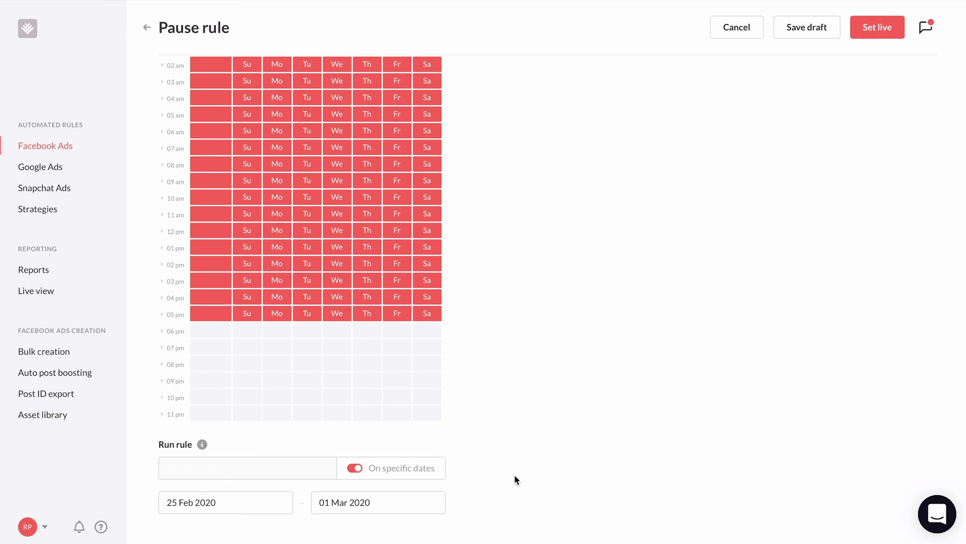
pyautogui.click(876, 39)
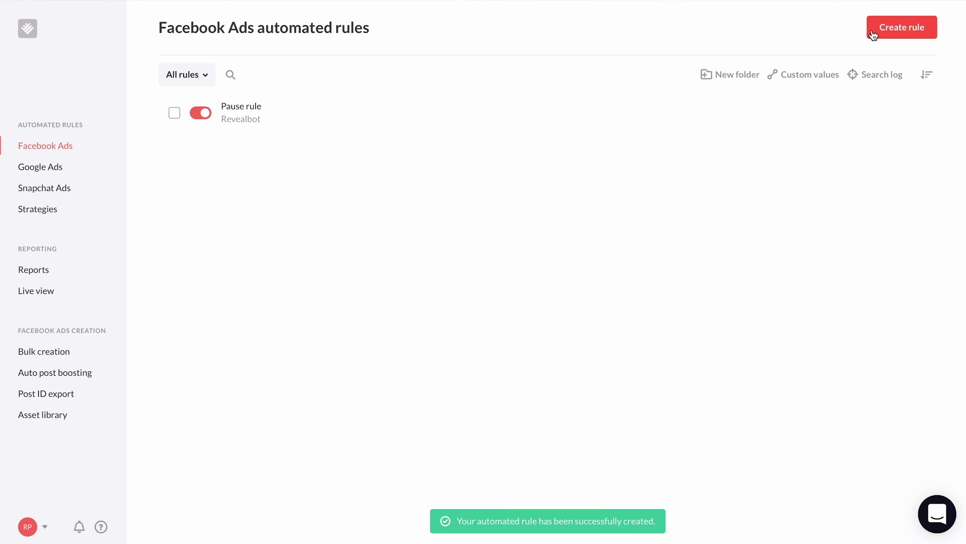